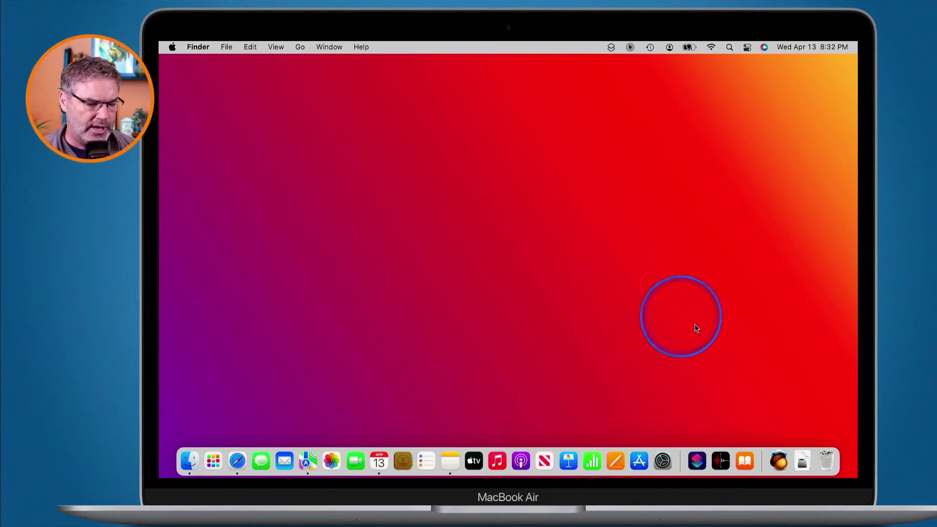
Step: Launch the Shortcuts app from the Dock's Applications stack
{"action": "left_click", "coordinate": [780, 462]}
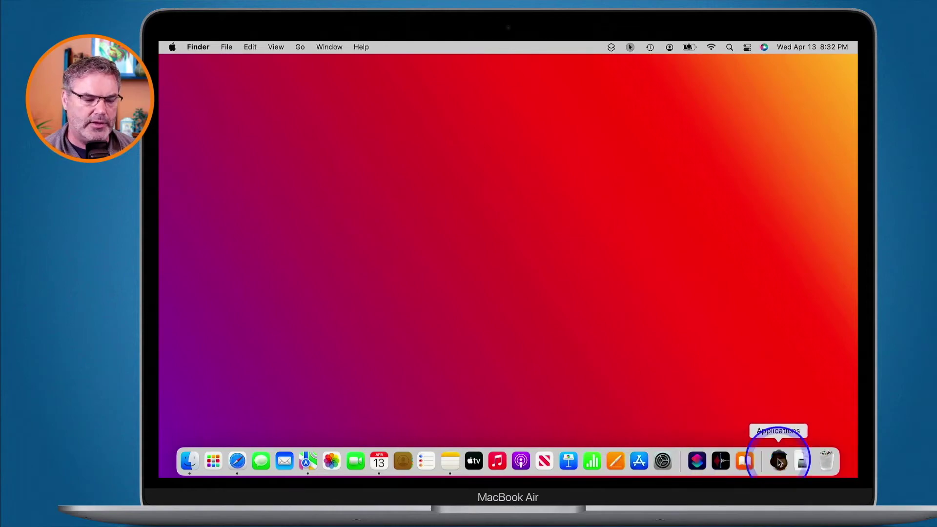
{"action": "scroll", "coordinate": [722, 228], "scroll_direction": "down", "scroll_amount": 10}
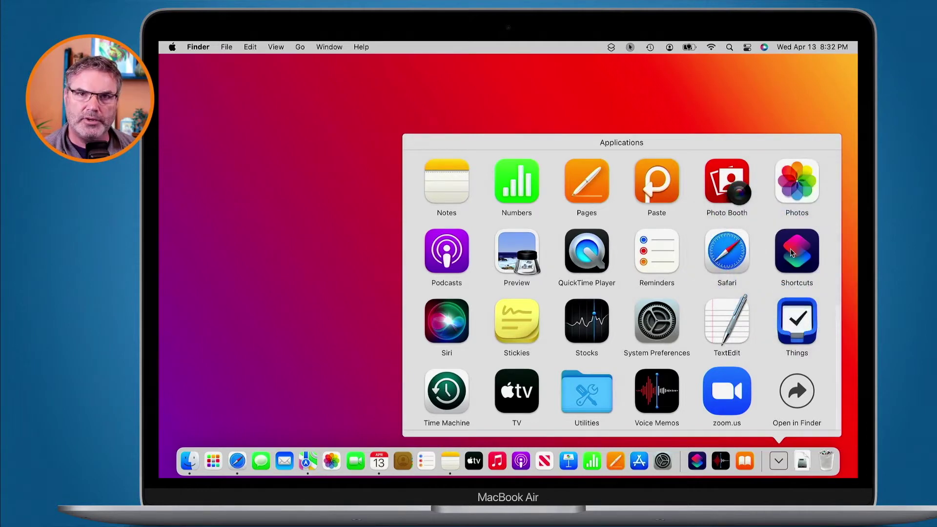
{"action": "left_click", "coordinate": [791, 252]}
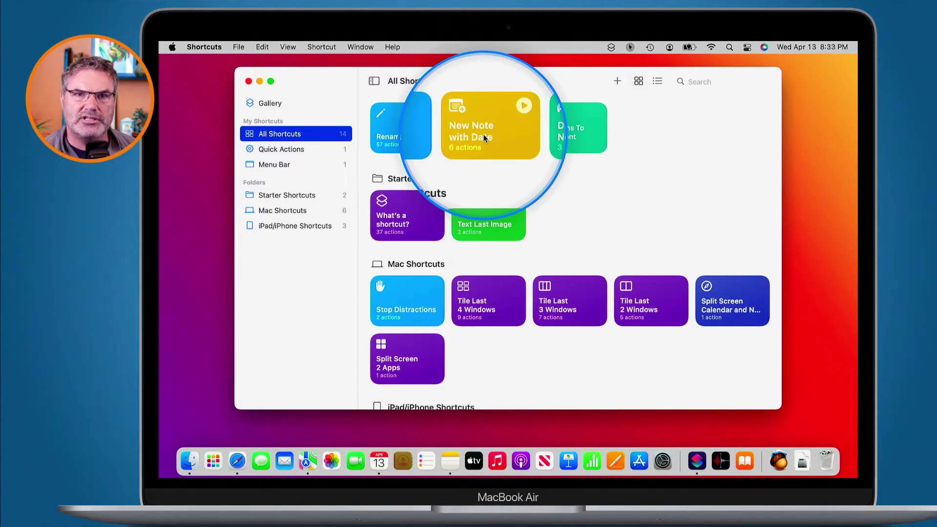
{"action": "mouse_move", "coordinate": [589, 127]}
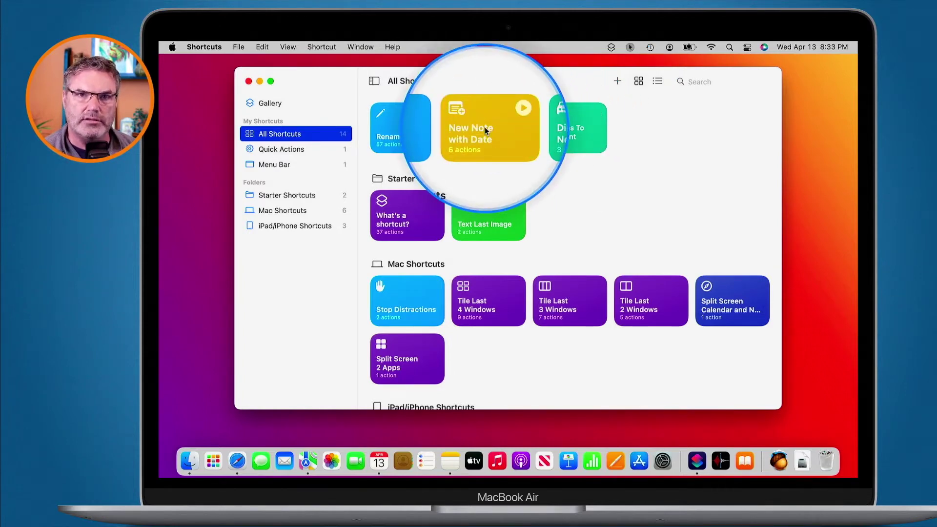
{"action": "left_click", "coordinate": [511, 113]}
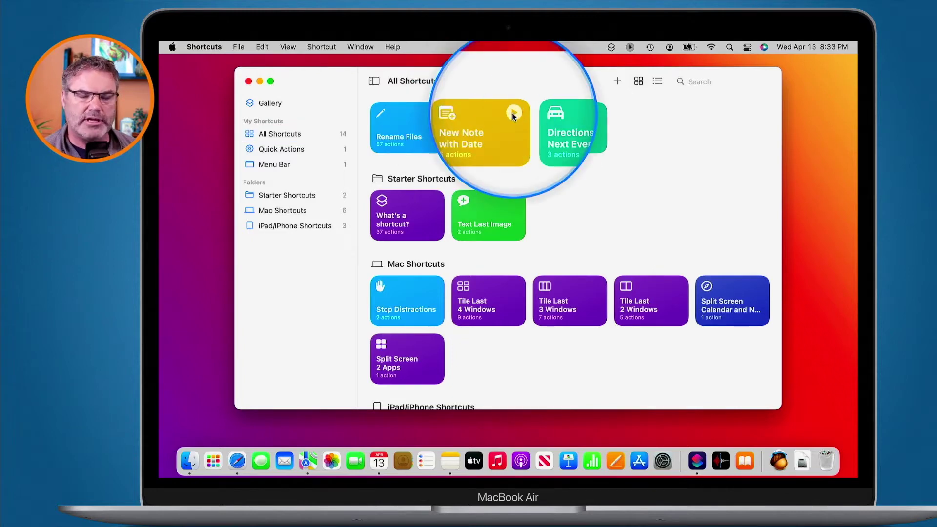
Step: Run New Note with Date to create a dated note reading 'test', then close Notes
{"action": "left_click", "coordinate": [511, 113]}
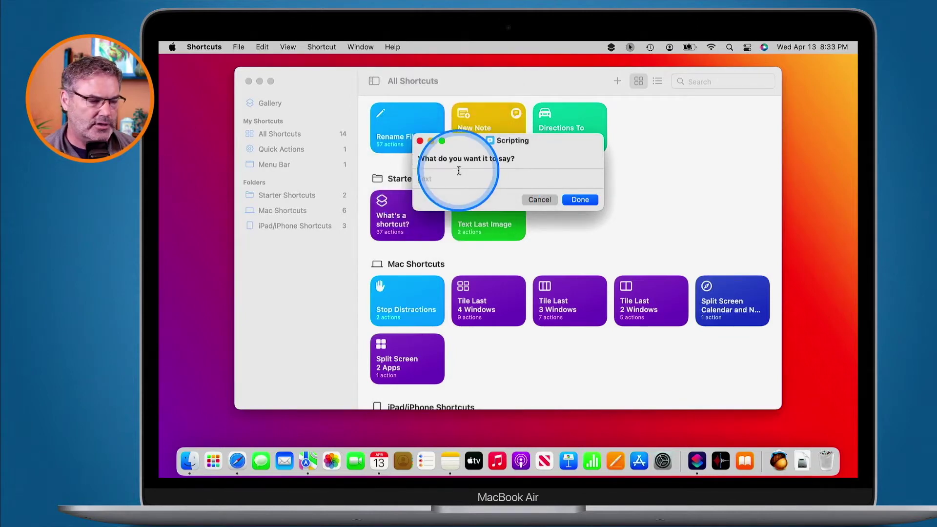
{"action": "type", "text": "test"}
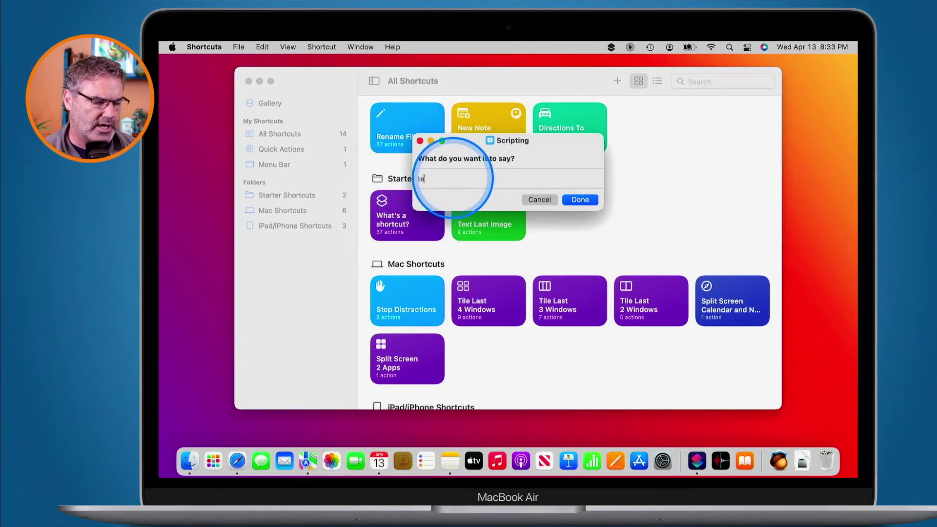
{"action": "left_click", "coordinate": [579, 199]}
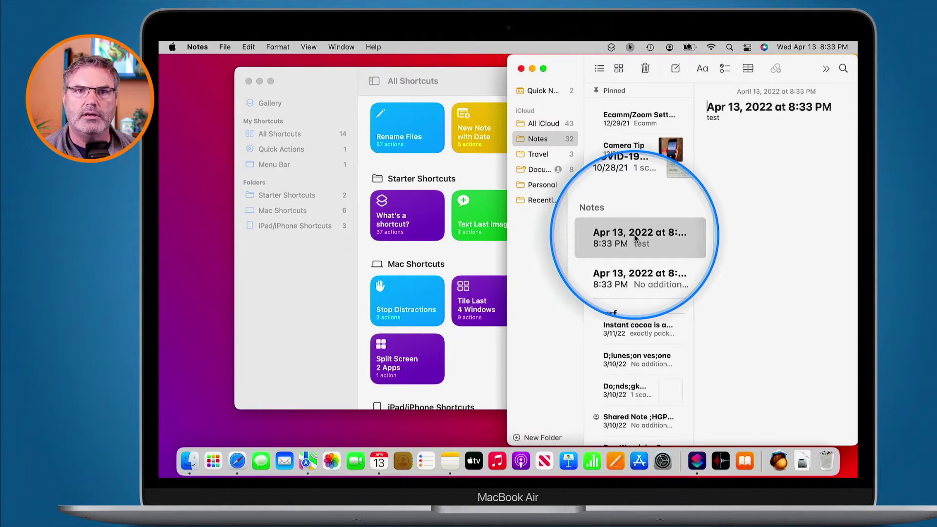
{"action": "left_click", "coordinate": [522, 69]}
Step: Run New Note with Date again with the text 'test 2', then bring Shortcuts to the front
{"action": "mouse_move", "coordinate": [514, 112]}
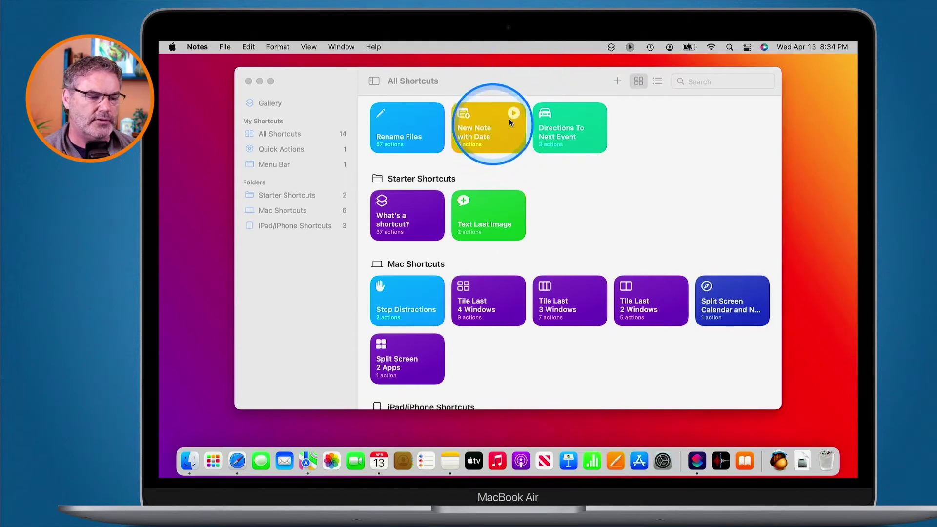
{"action": "left_click", "coordinate": [515, 111]}
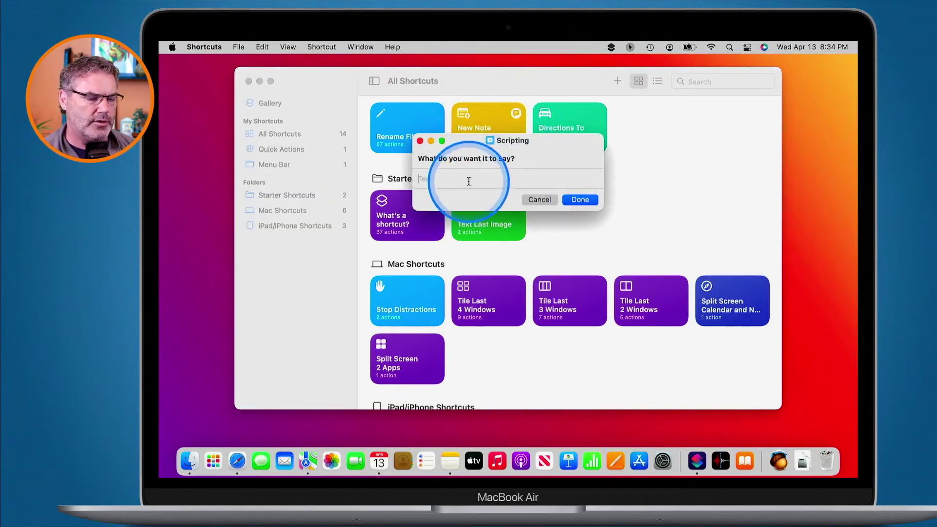
{"action": "type", "text": "test 2"}
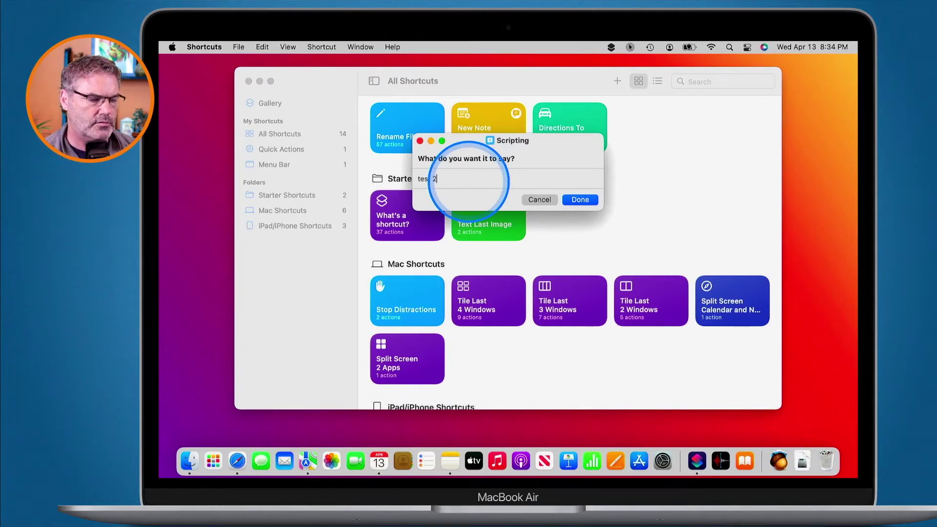
{"action": "left_click", "coordinate": [576, 200]}
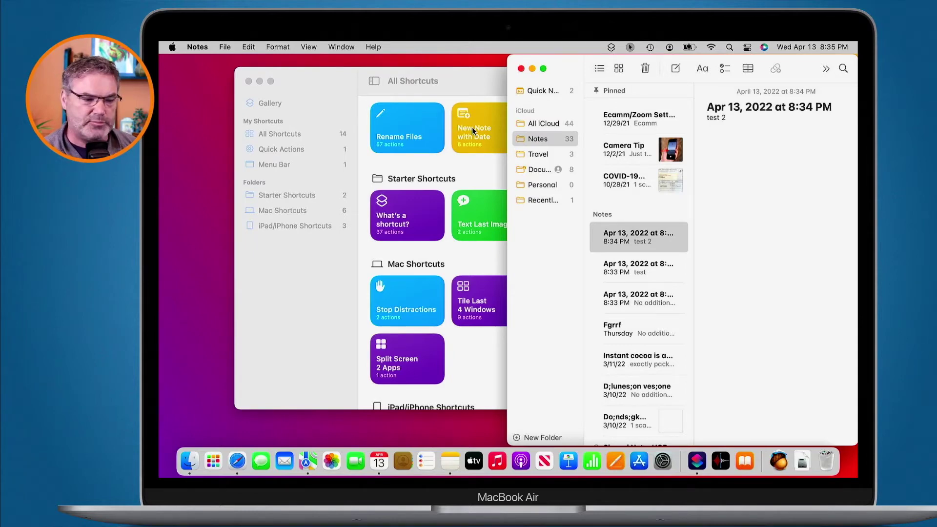
{"action": "left_click", "coordinate": [466, 84]}
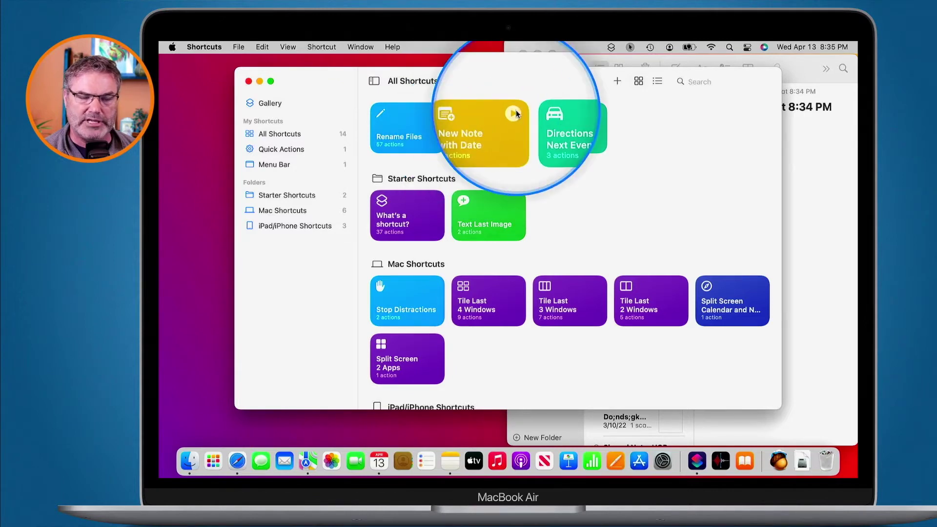
{"action": "double_click", "coordinate": [481, 129]}
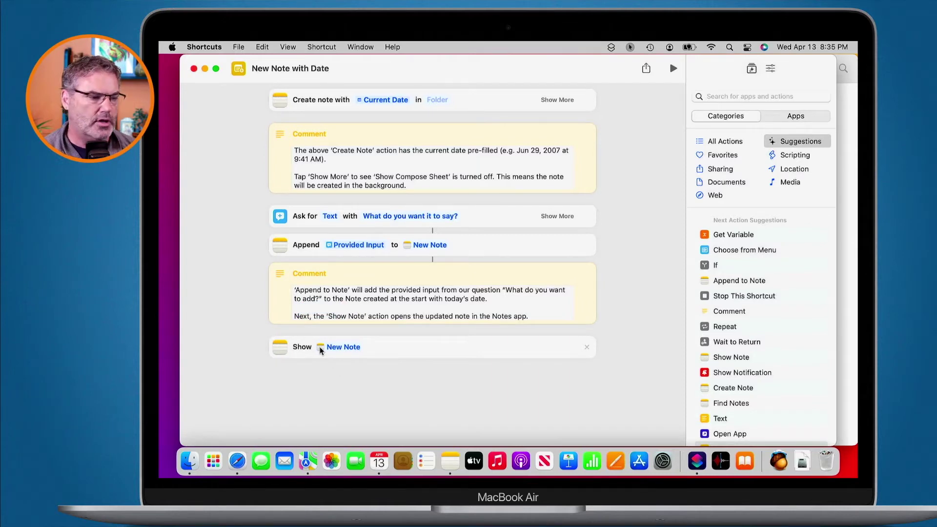
{"action": "left_click", "coordinate": [193, 69]}
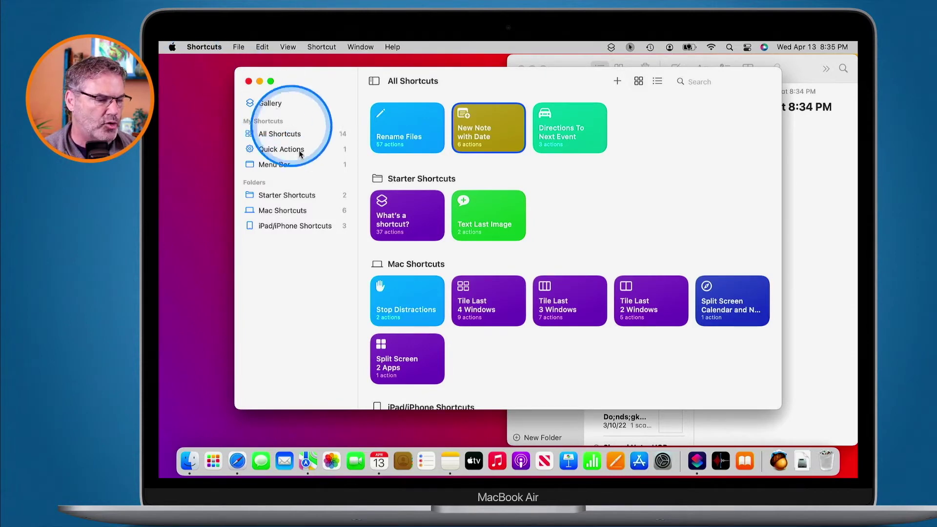
Step: Show the Mac Shortcuts folder, with Tile Last 4 Windows and Split Screen 2 Apps
{"action": "left_click", "coordinate": [276, 213]}
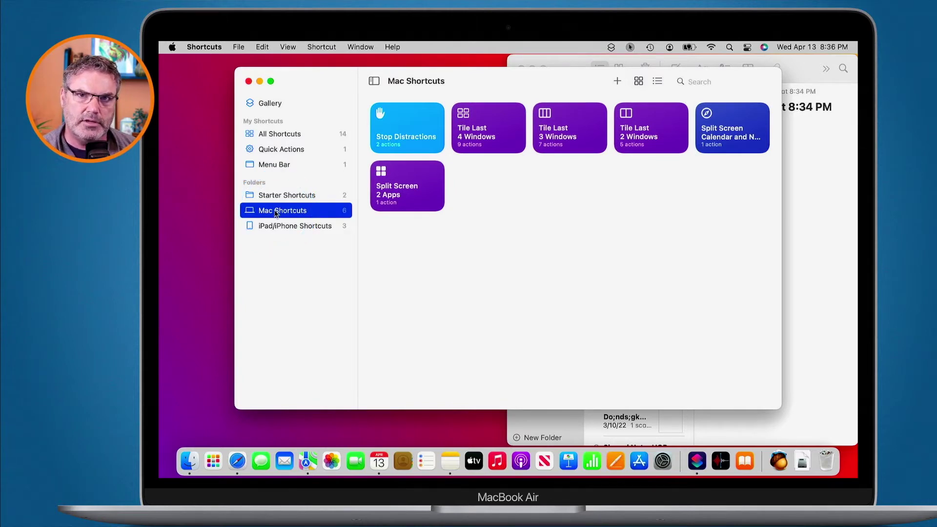
{"action": "mouse_move", "coordinate": [483, 128]}
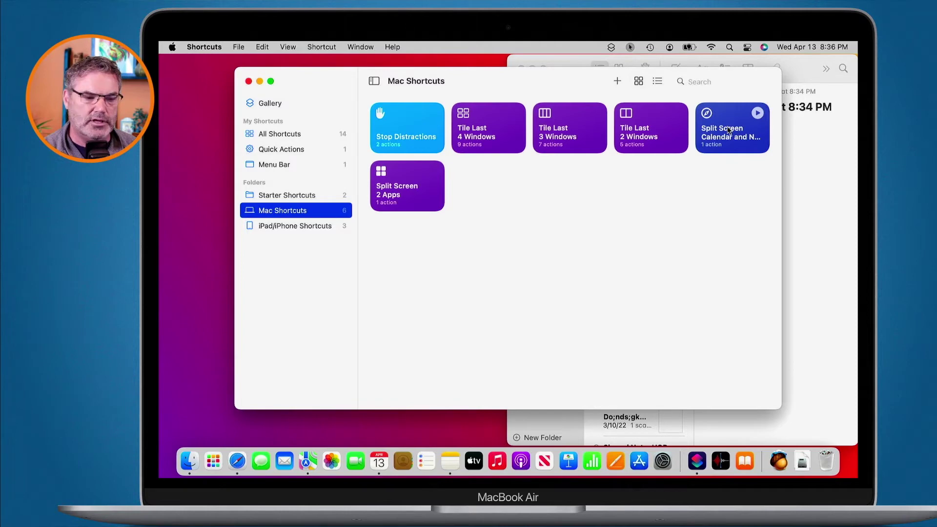
Step: Run the Split Screen Calendar shortcut, close Calendar and Notes, and return to All Shortcuts
{"action": "left_click", "coordinate": [757, 113]}
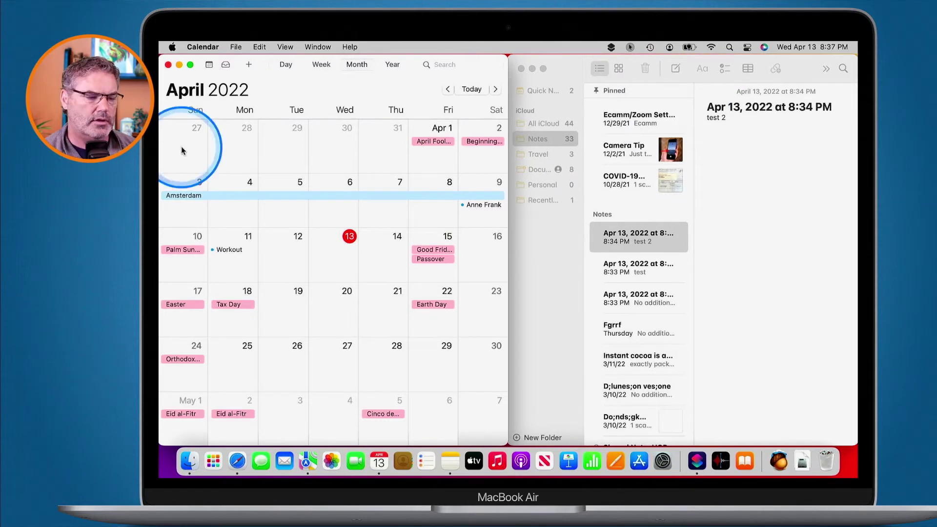
{"action": "key", "text": "super+w"}
{"action": "left_click", "coordinate": [538, 271]}
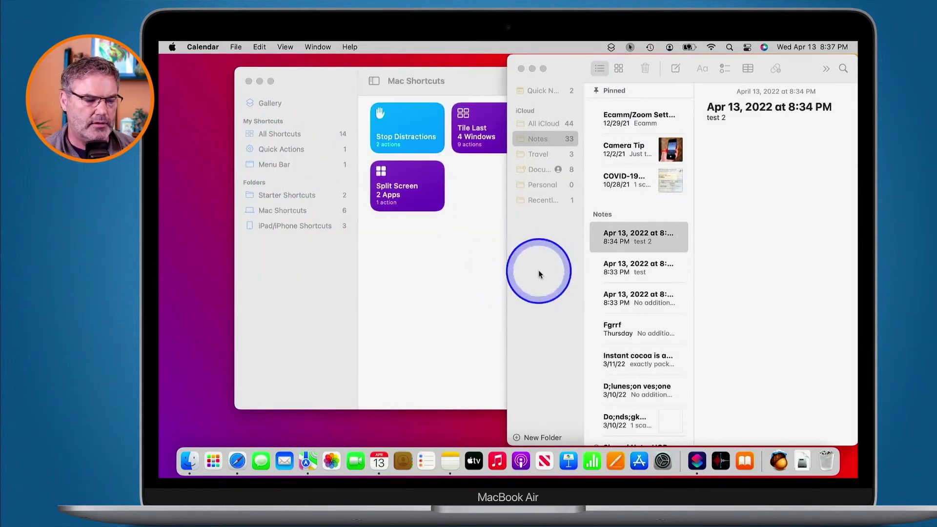
{"action": "key", "text": "super+w"}
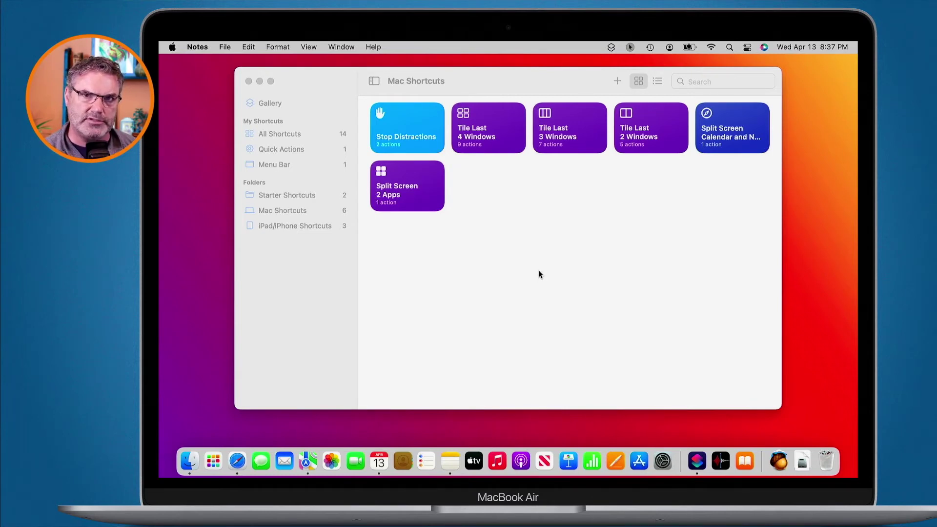
{"action": "left_click", "coordinate": [429, 283]}
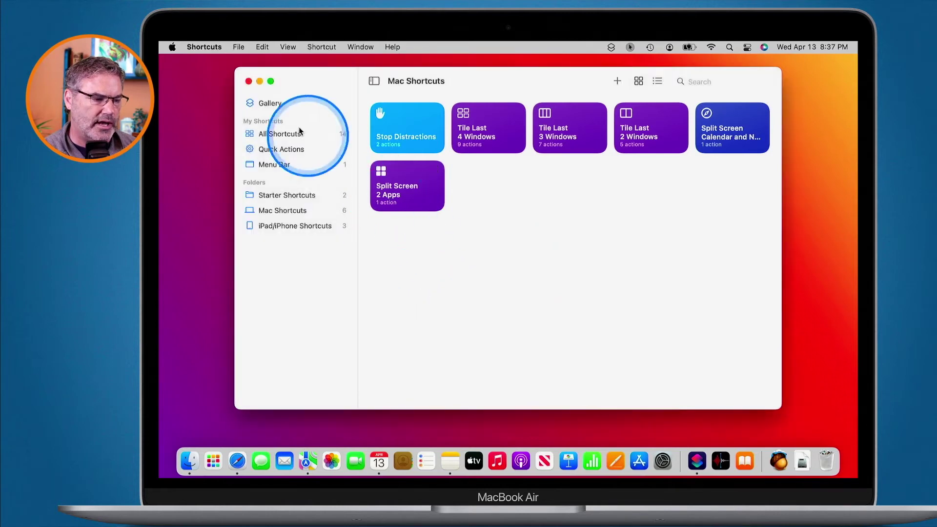
{"action": "left_click", "coordinate": [276, 134]}
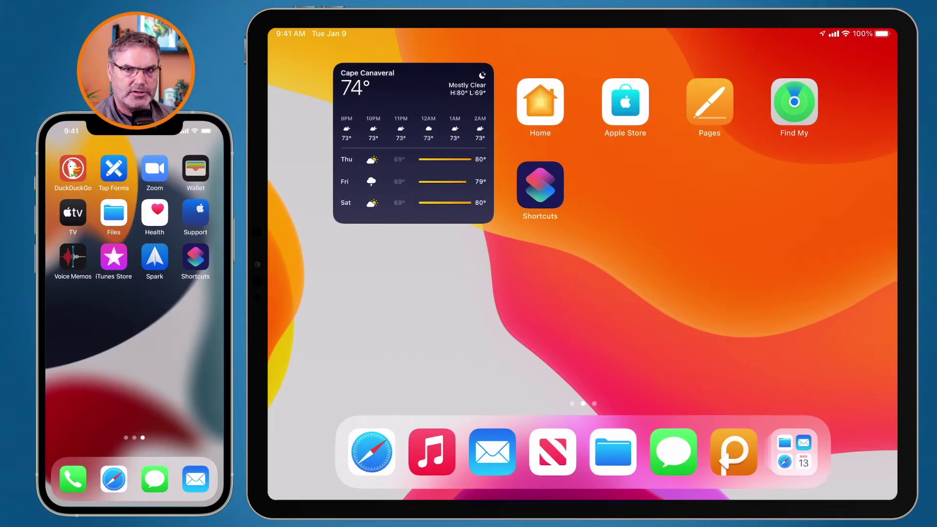
Step: On the iPad, open Shortcuts and the New Note with Date editor
{"action": "left_click", "coordinate": [542, 184]}
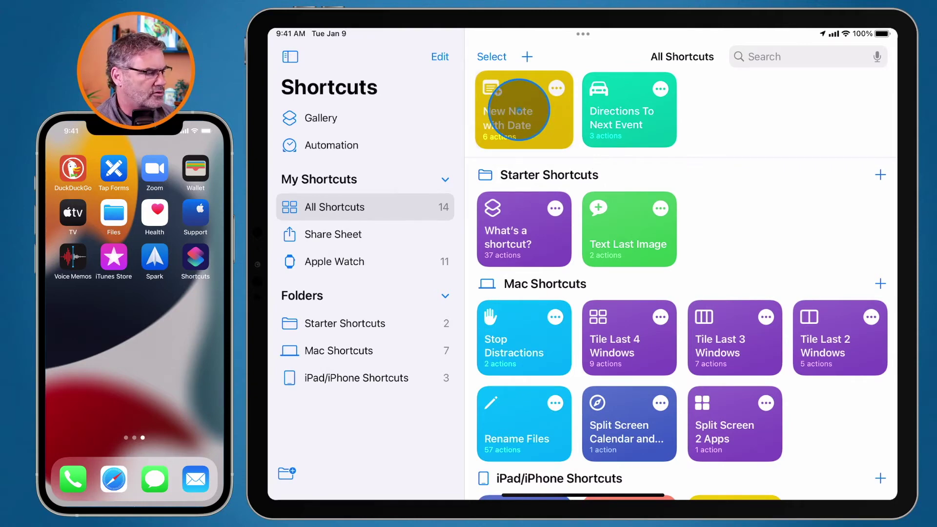
{"action": "left_click", "coordinate": [518, 111]}
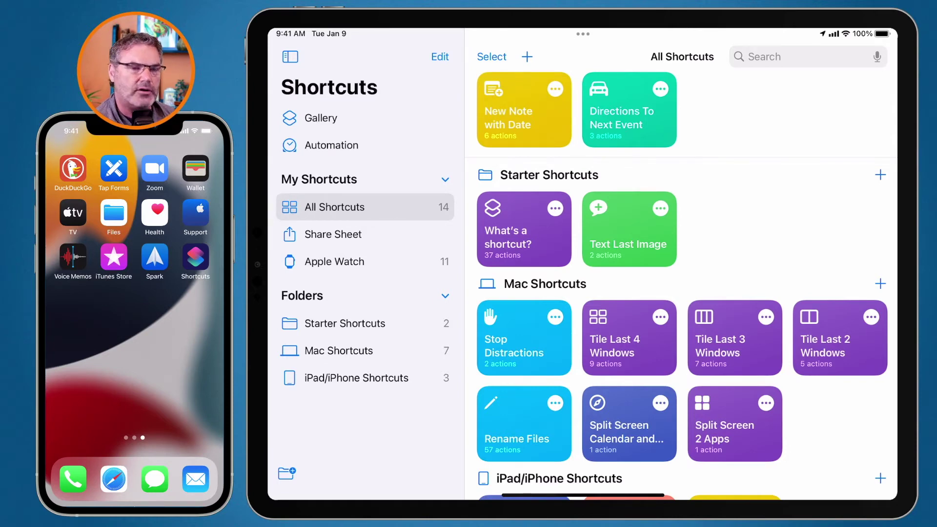
{"action": "left_click", "coordinate": [554, 89]}
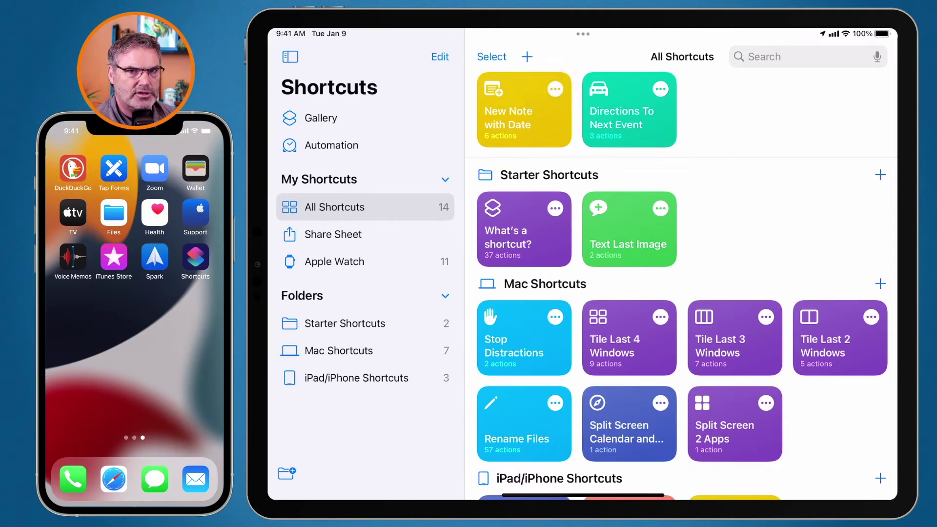
{"action": "left_click", "coordinate": [555, 89]}
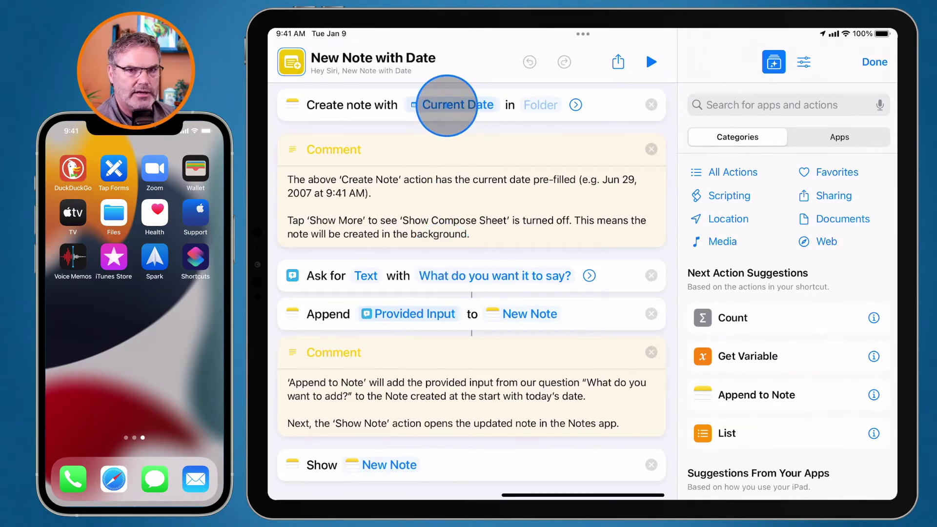
Step: Inspect the Current Date token's options, then close the New Note with Date editor
{"action": "left_click", "coordinate": [445, 105]}
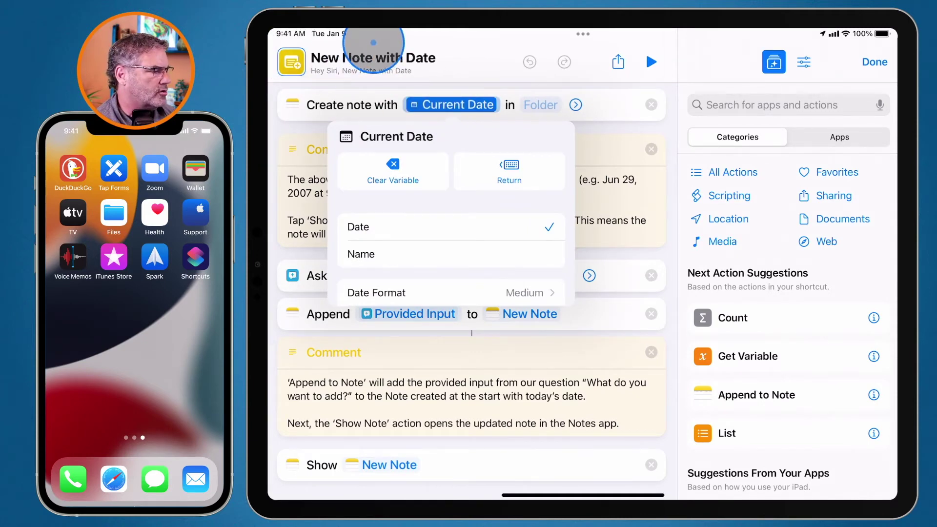
{"action": "left_click", "coordinate": [528, 62]}
{"action": "left_click", "coordinate": [874, 62]}
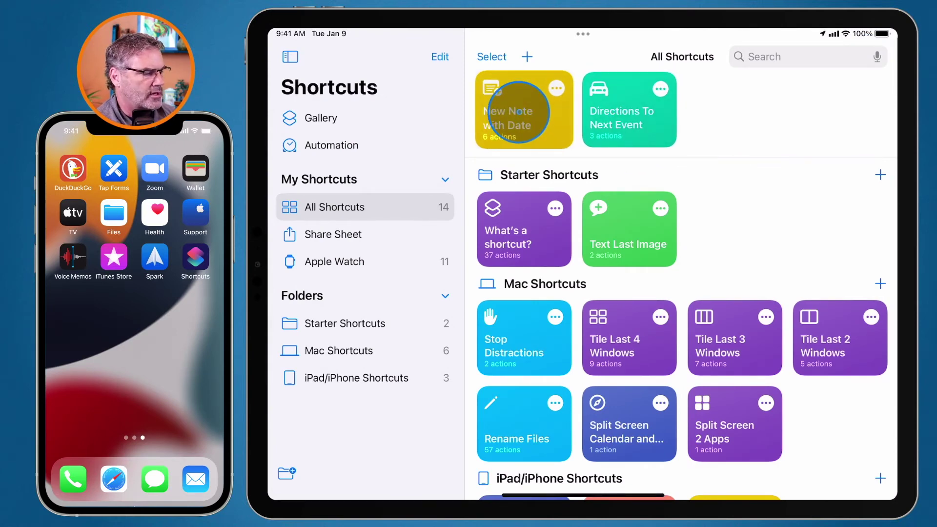
Step: Run New Note with Date on the iPad with the text 'Test 3'
{"action": "right_click", "coordinate": [518, 112]}
{"action": "left_click", "coordinate": [519, 112]}
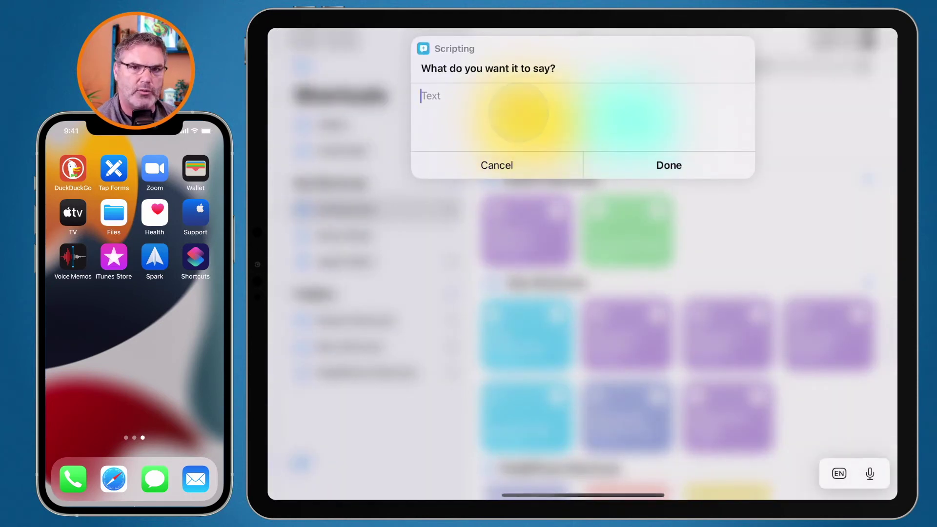
{"action": "type", "text": "Test 3"}
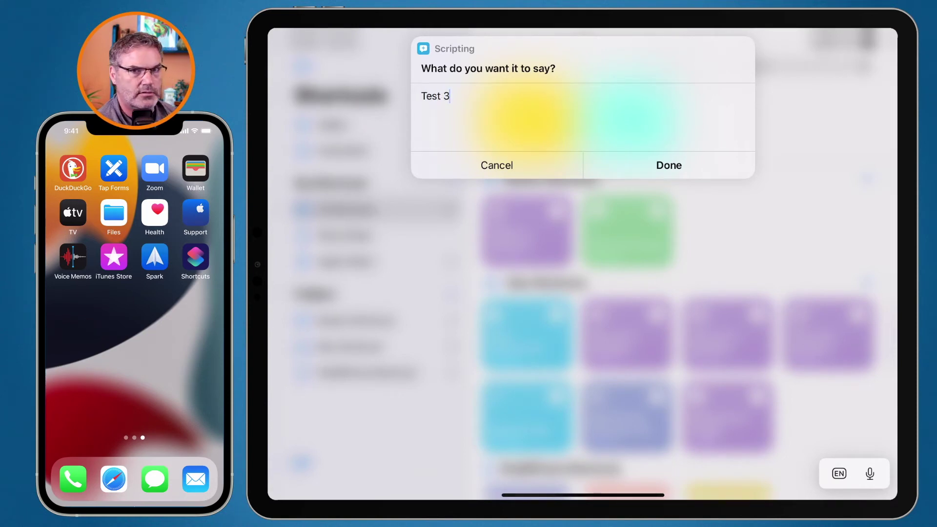
{"action": "left_click", "coordinate": [649, 162]}
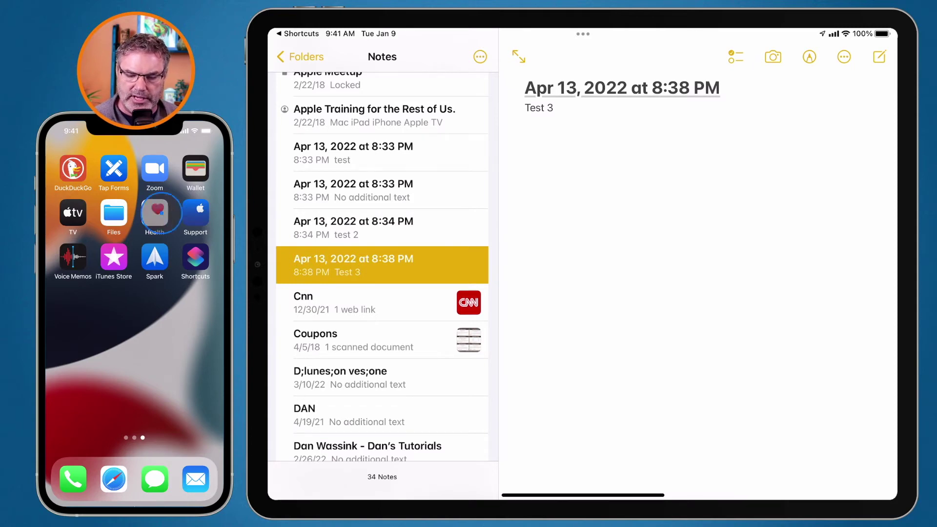
Step: Open the Shortcuts app on the iPhone and browse its library
{"action": "left_click", "coordinate": [196, 259]}
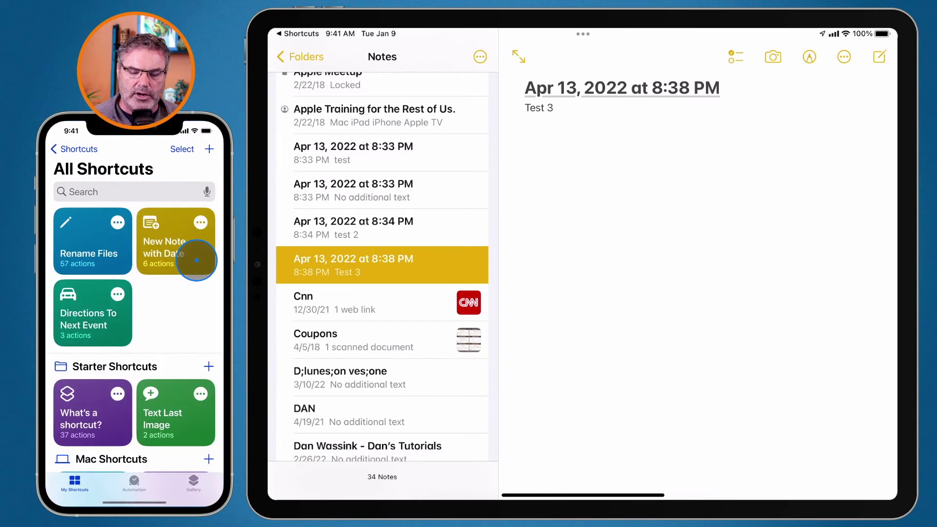
{"action": "scroll", "coordinate": [137, 318], "scroll_direction": "up", "scroll_amount": 2}
{"action": "scroll", "coordinate": [136, 318], "scroll_direction": "down", "scroll_amount": 10}
{"action": "scroll", "coordinate": [137, 317], "scroll_direction": "up", "scroll_amount": 10}
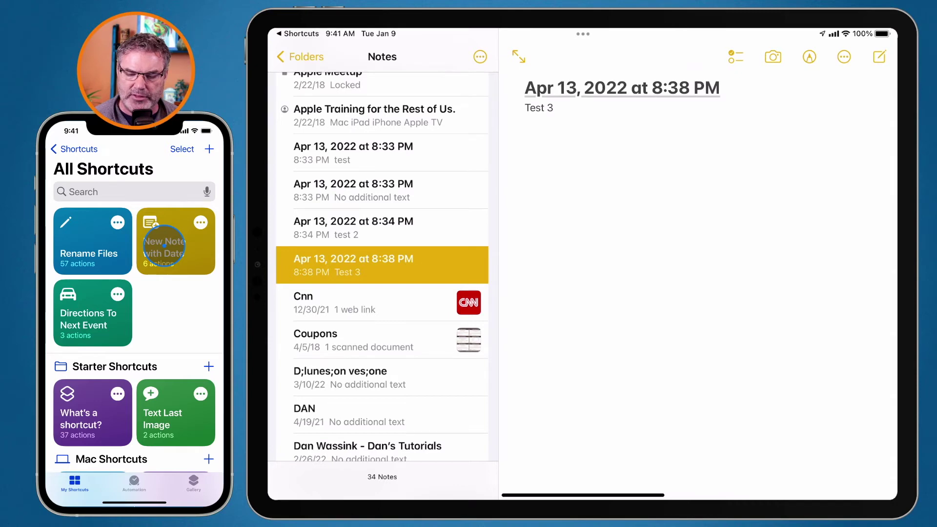
Step: On the iPhone, run New Note with Date with 'Test 4', then go back to Shortcuts
{"action": "left_click", "coordinate": [200, 222]}
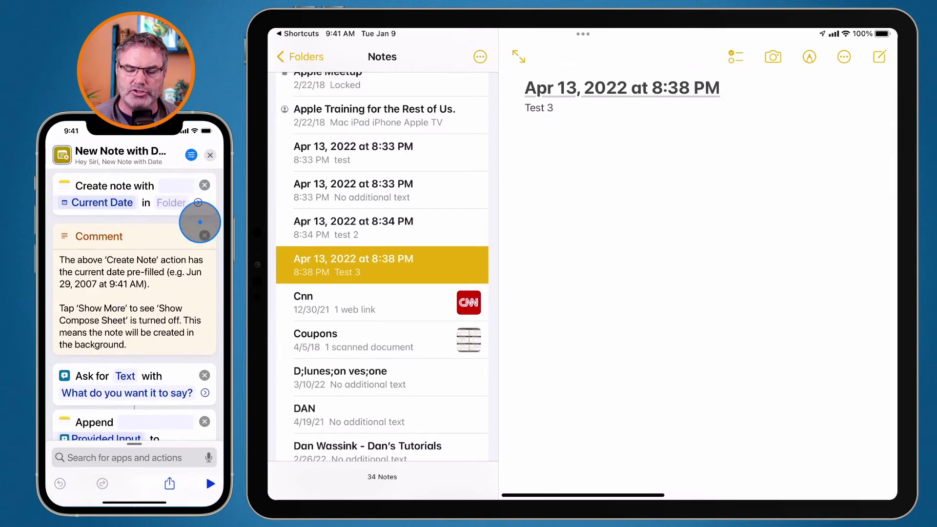
{"action": "left_click", "coordinate": [205, 155]}
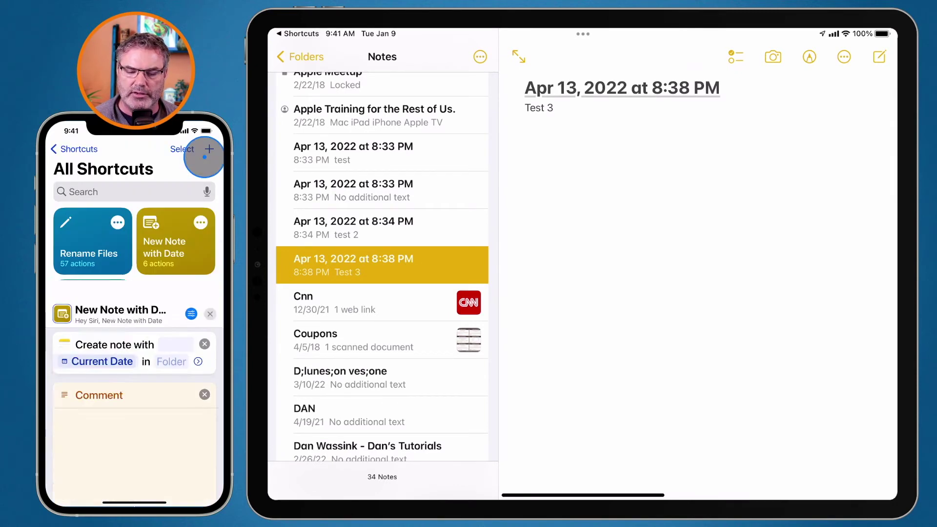
{"action": "left_click", "coordinate": [169, 247]}
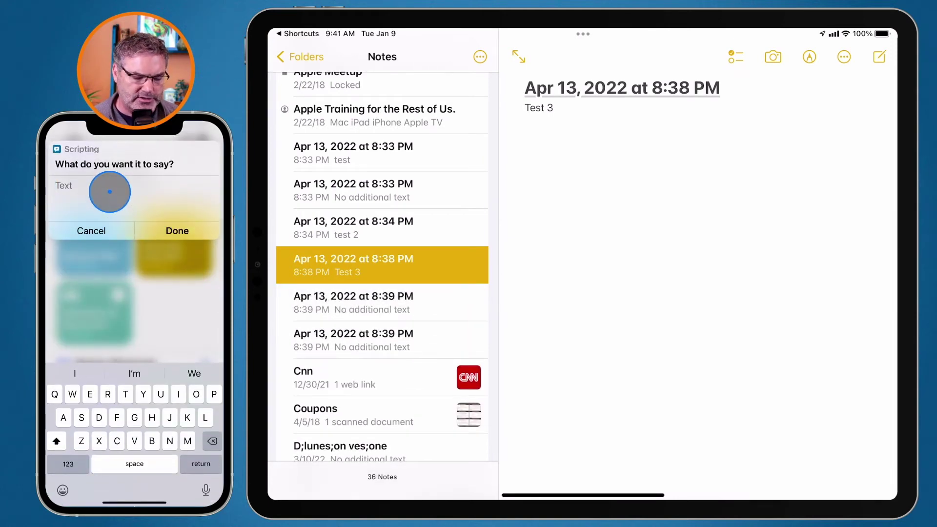
{"action": "type", "text": "Test 4"}
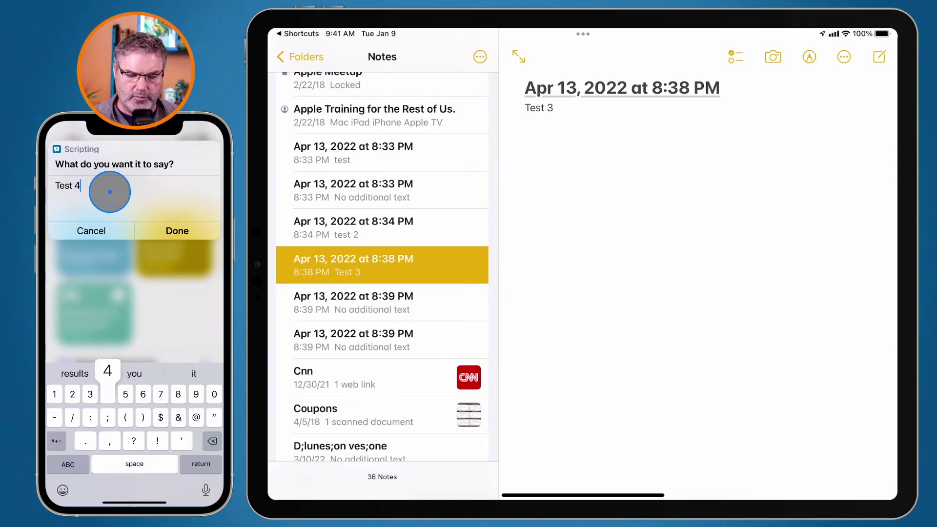
{"action": "left_click", "coordinate": [178, 234]}
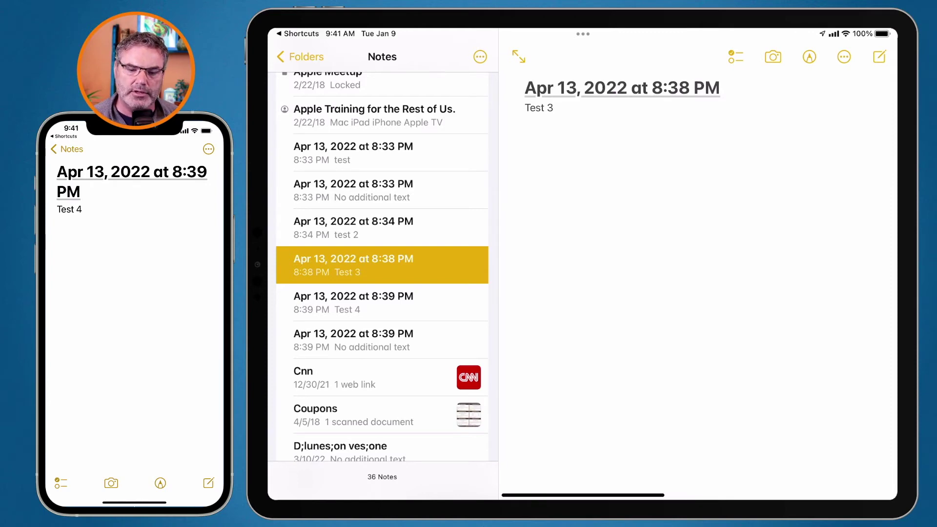
{"action": "left_click", "coordinate": [67, 137]}
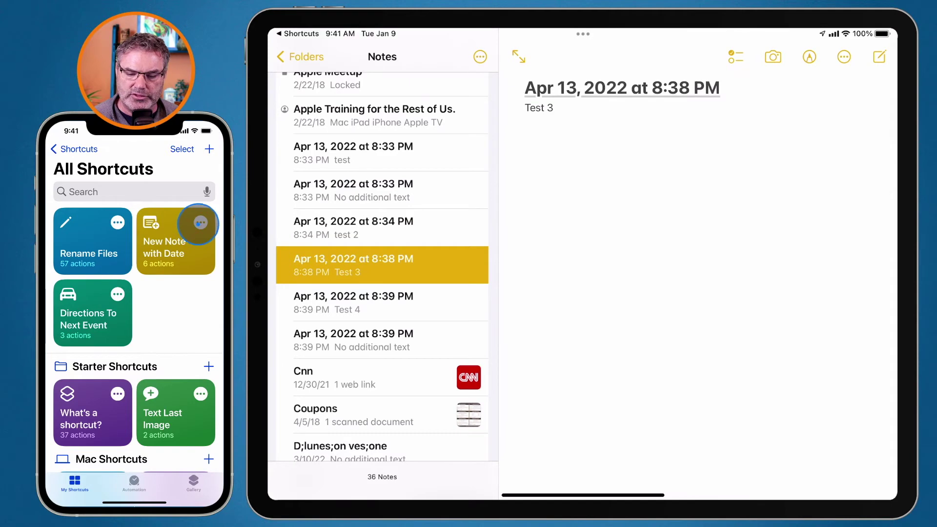
Step: Add the New Note with Date shortcut to the iPhone home screen
{"action": "left_click", "coordinate": [200, 224]}
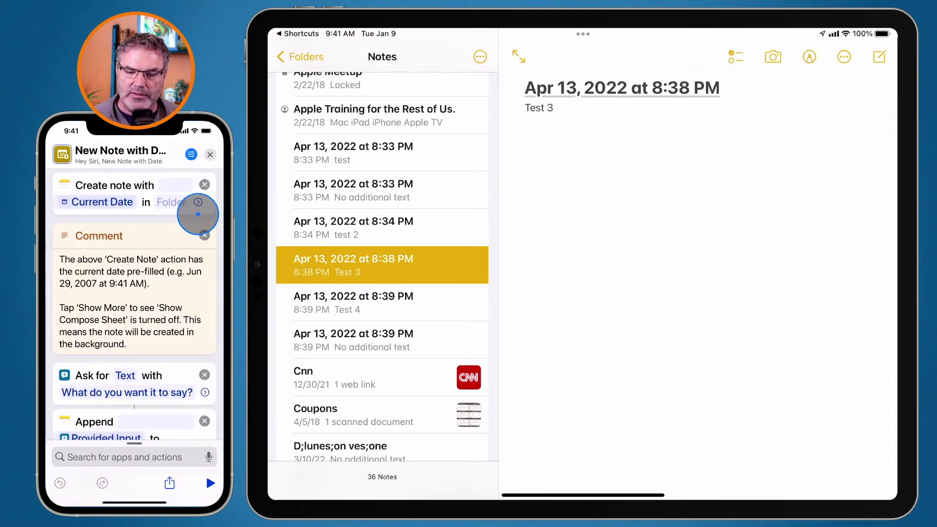
{"action": "left_click", "coordinate": [190, 155]}
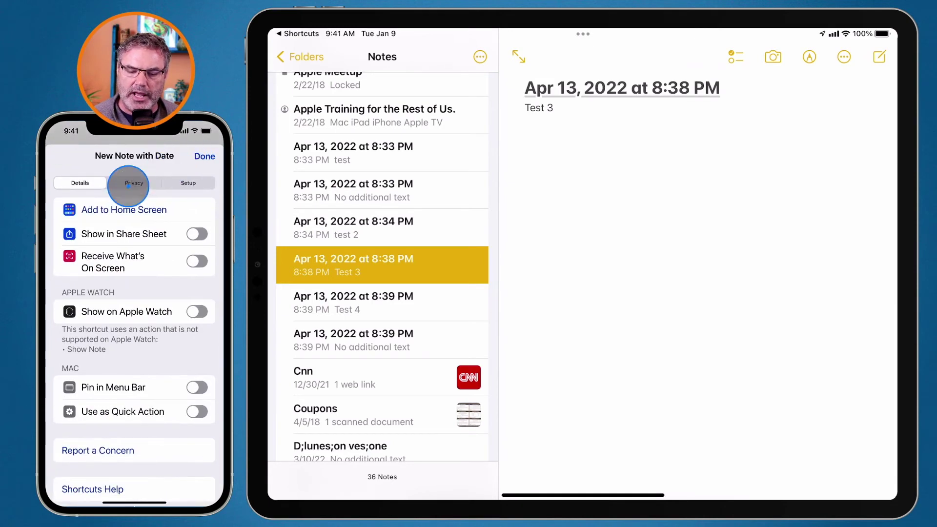
{"action": "left_click", "coordinate": [110, 211]}
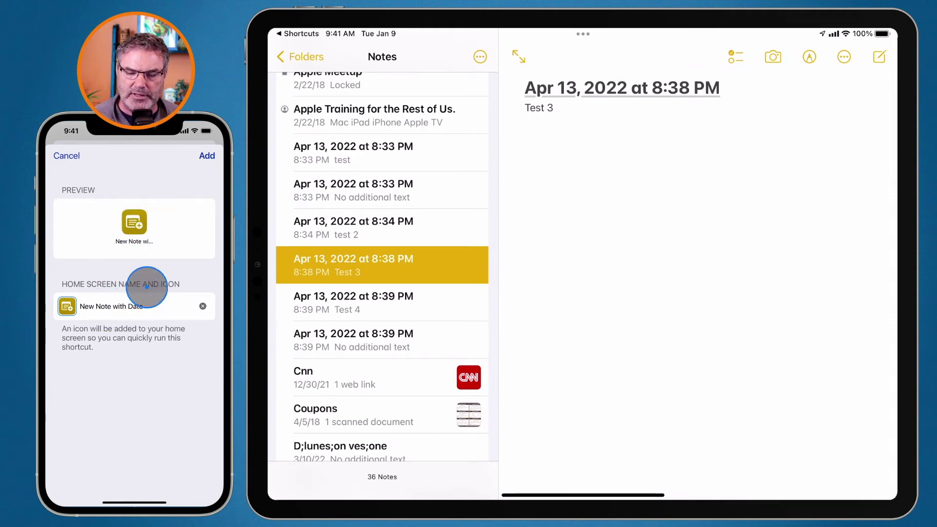
{"action": "left_click", "coordinate": [205, 157]}
Step: Run the shortcut from its new home-screen icon, then return to the Shortcuts library
{"action": "left_click", "coordinate": [199, 157]}
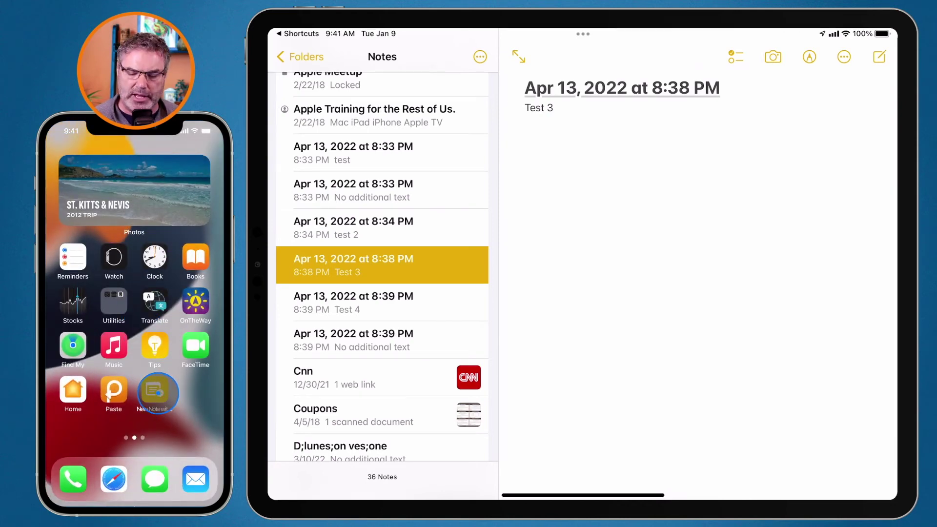
{"action": "left_click", "coordinate": [158, 392]}
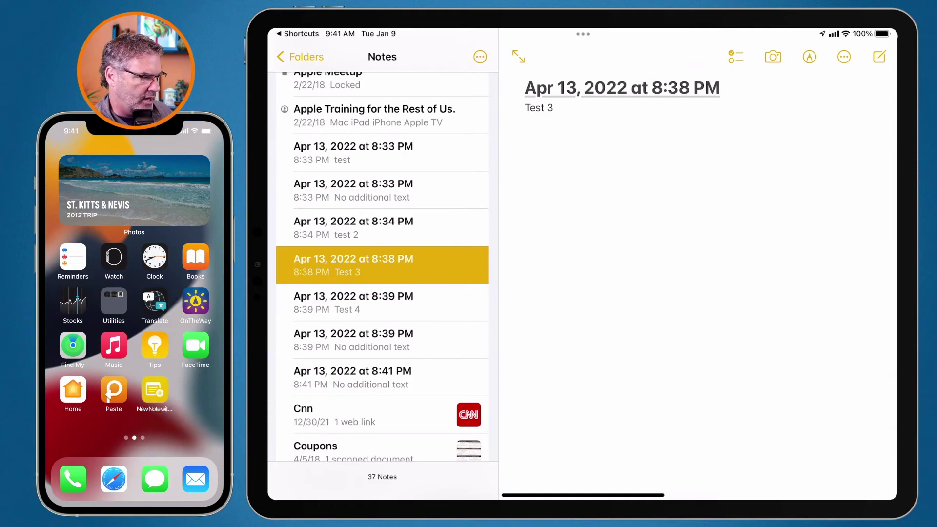
{"action": "left_click", "coordinate": [285, 33]}
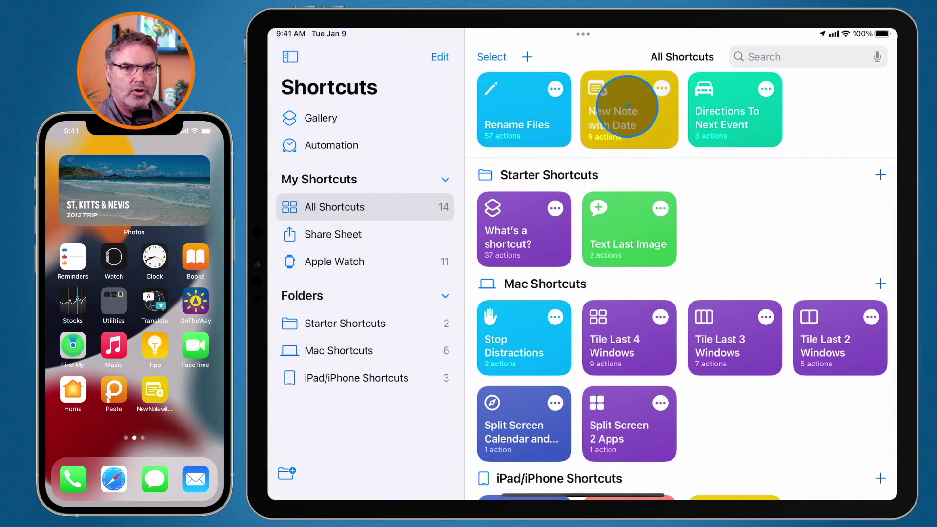
Step: Add a New Note with Date icon to the iPad home screen from the shortcut's details
{"action": "left_click", "coordinate": [645, 99]}
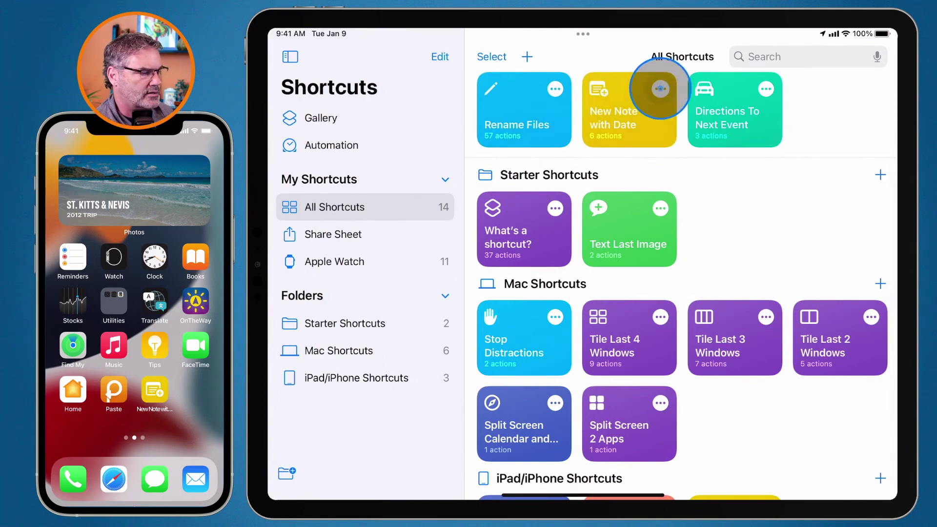
{"action": "left_click", "coordinate": [660, 89]}
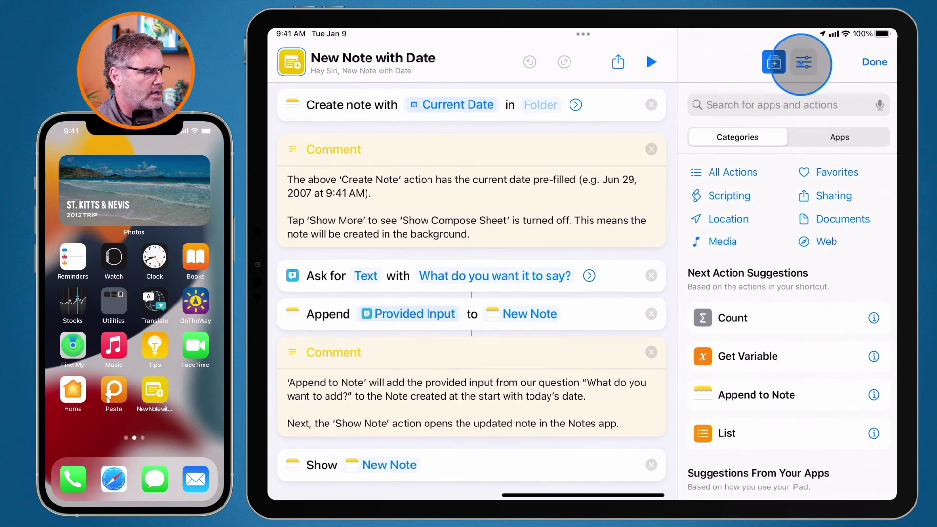
{"action": "left_click", "coordinate": [803, 62]}
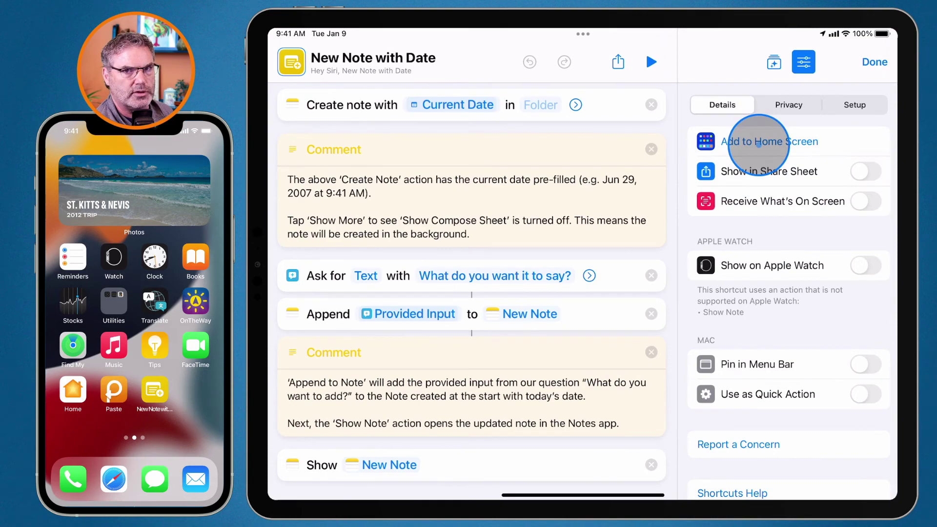
{"action": "left_click", "coordinate": [758, 144]}
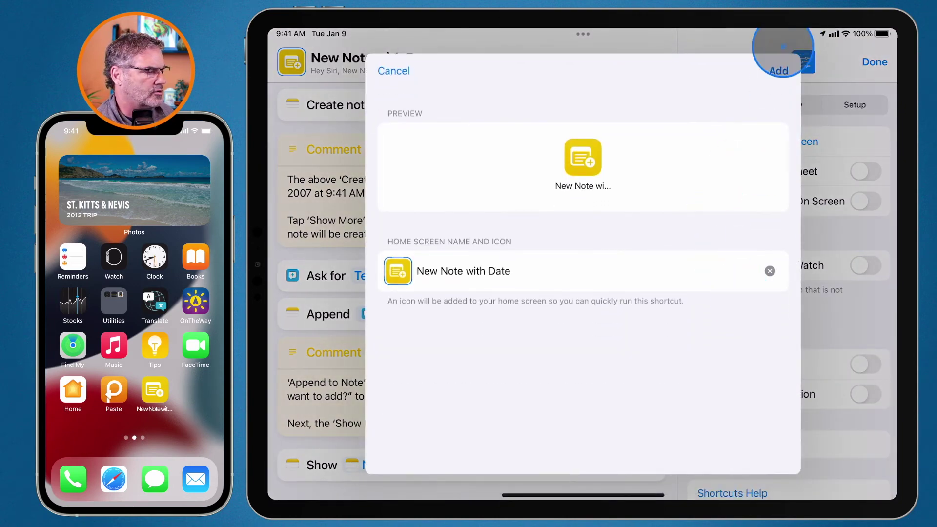
{"action": "left_click", "coordinate": [779, 71]}
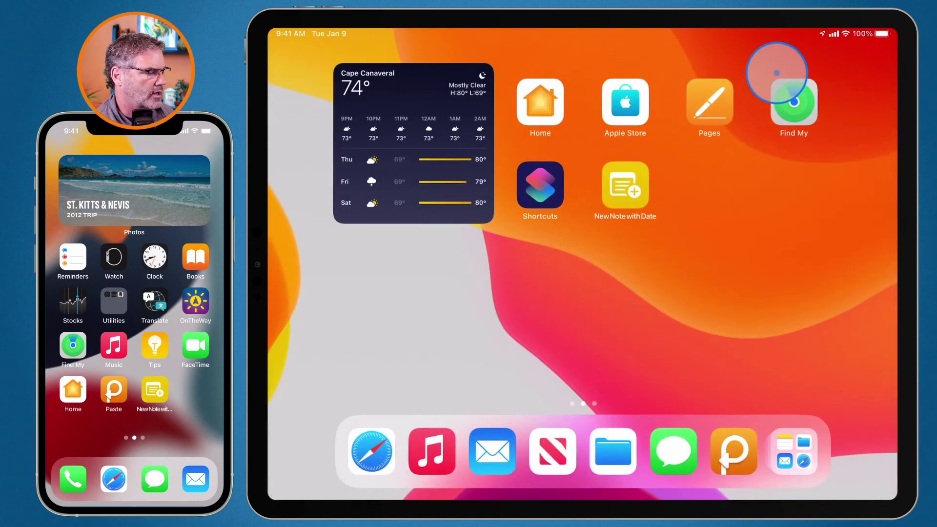
{"action": "left_click", "coordinate": [623, 187]}
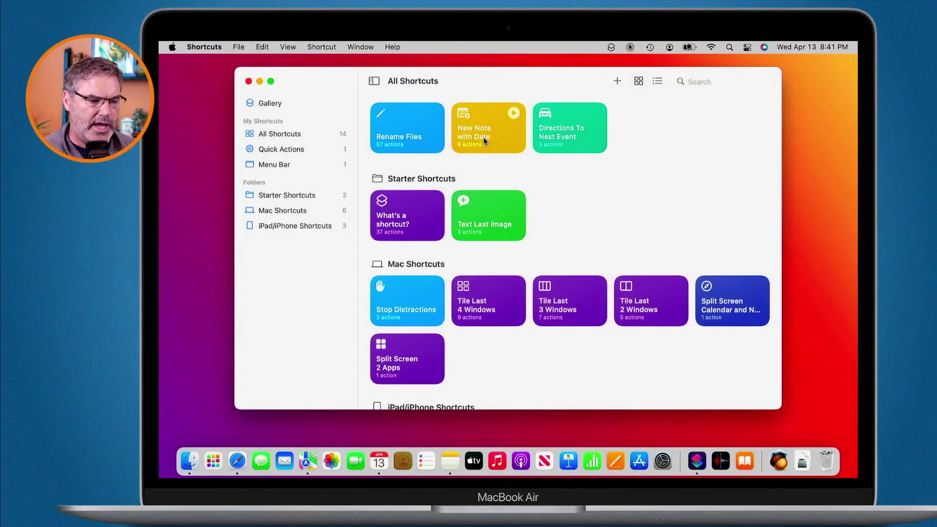
Step: Turn on Pin in Menu Bar for New Note with Date on the Mac and confirm it appears there
{"action": "left_click", "coordinate": [488, 132]}
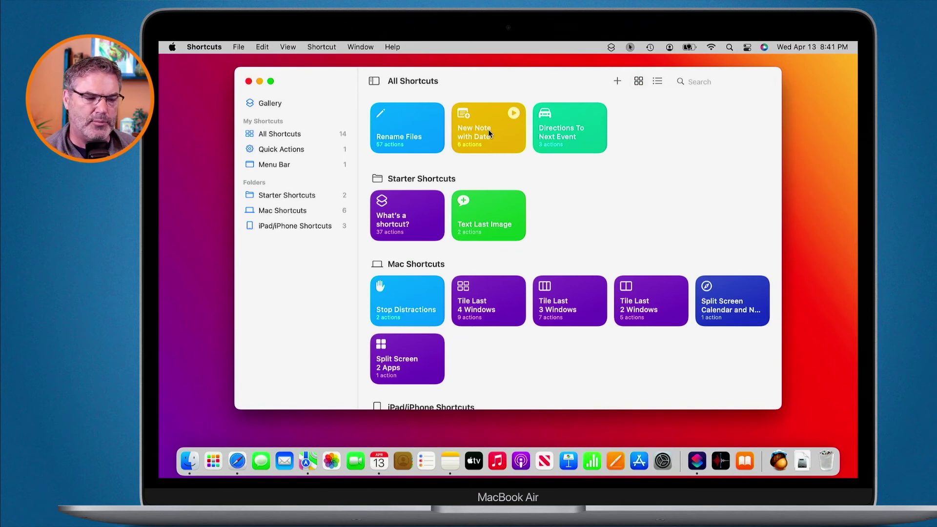
{"action": "left_click", "coordinate": [482, 131]}
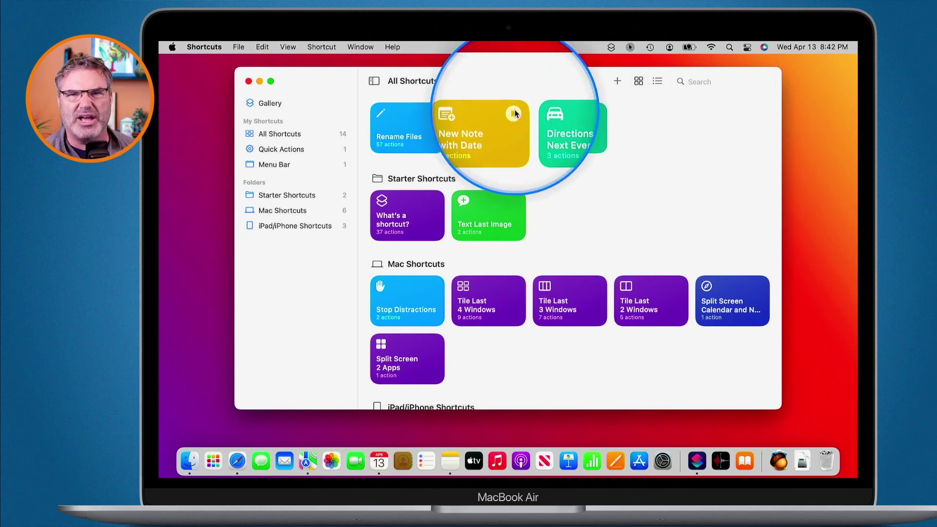
{"action": "double_click", "coordinate": [488, 127]}
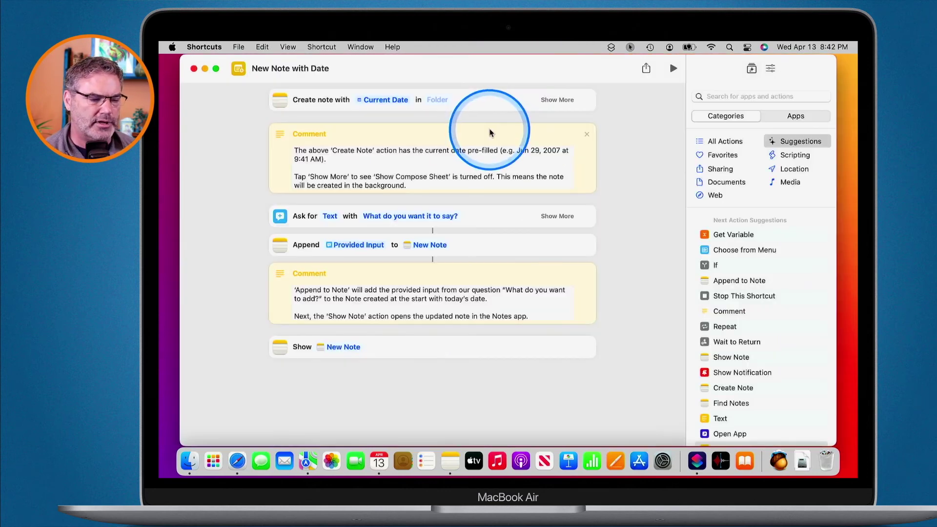
{"action": "left_click", "coordinate": [771, 70]}
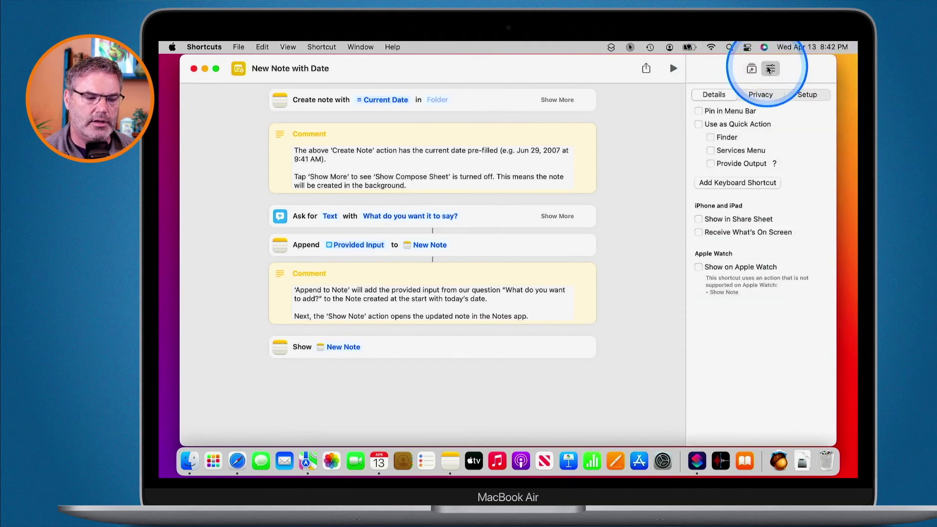
{"action": "left_click", "coordinate": [717, 112]}
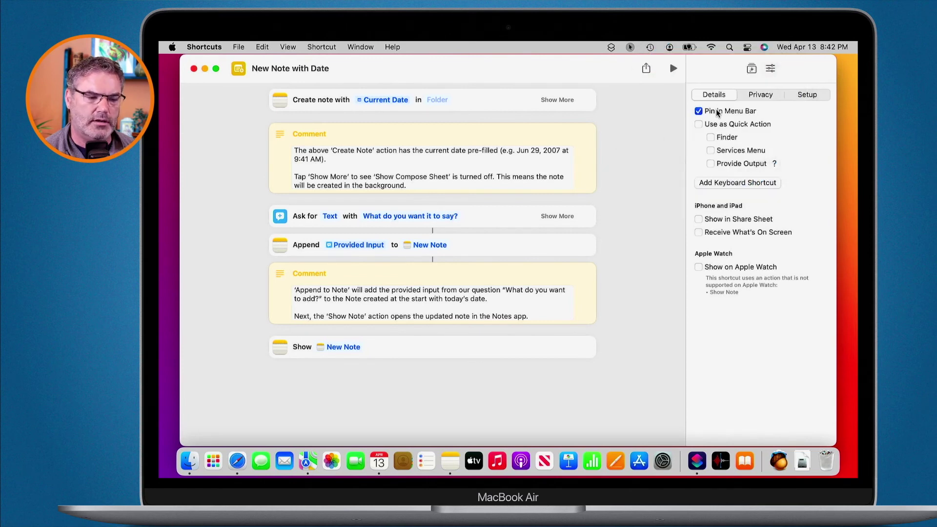
{"action": "left_click", "coordinate": [612, 48]}
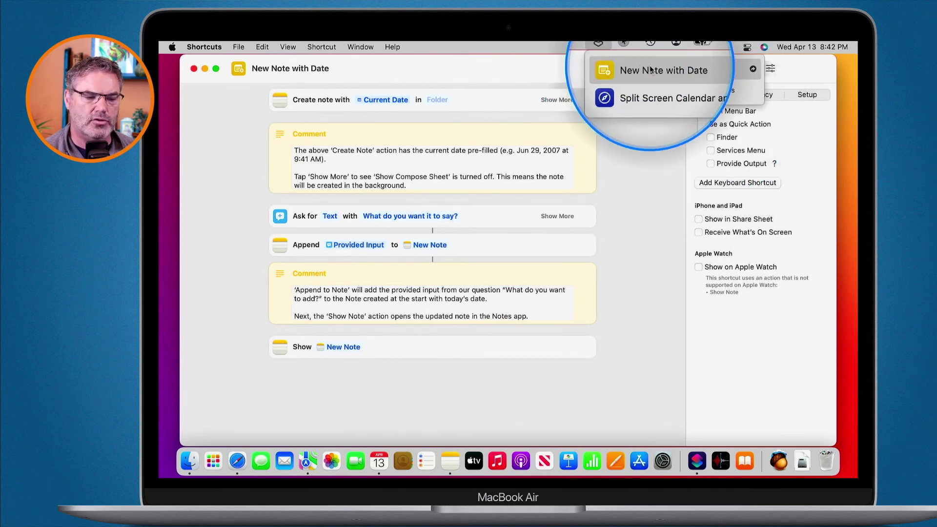
{"action": "left_click", "coordinate": [194, 69]}
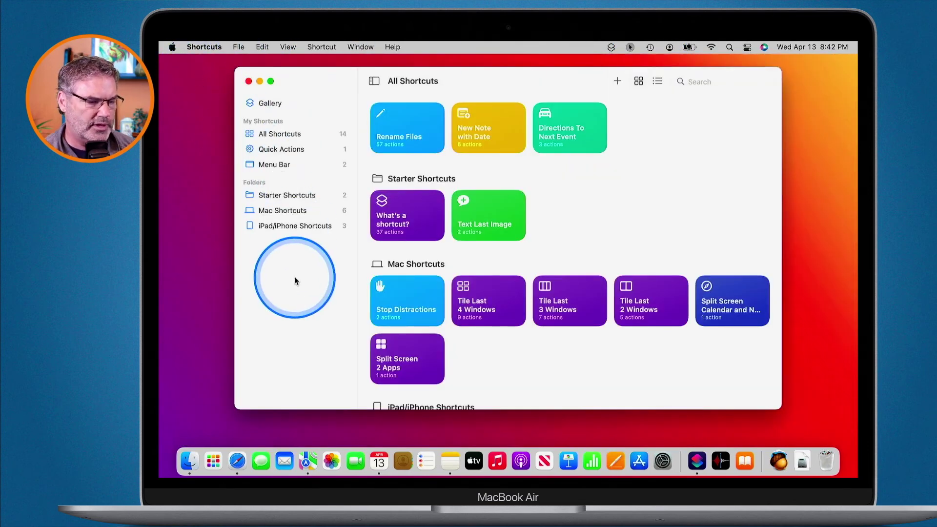
Step: Run New Note with Date from the Mac menu bar, entering 'test 6' as the note text
{"action": "key", "text": "super+q"}
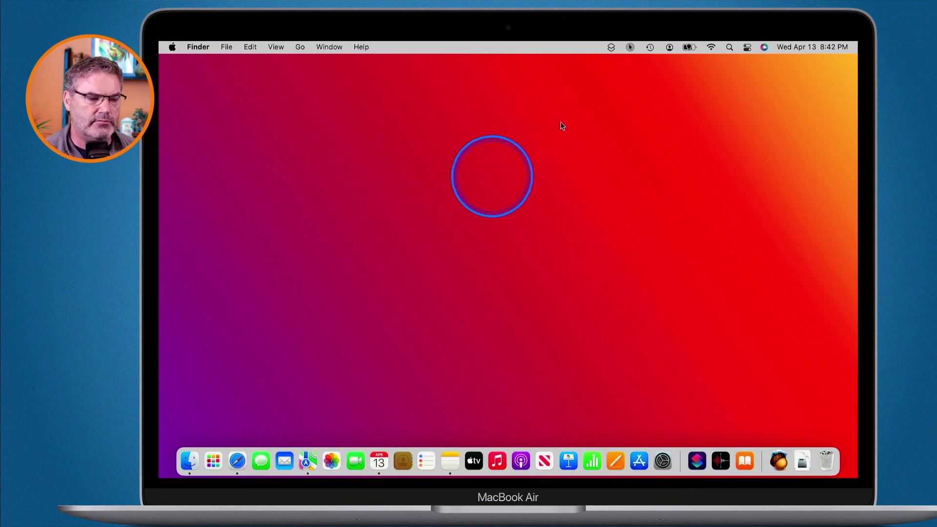
{"action": "left_click", "coordinate": [612, 48]}
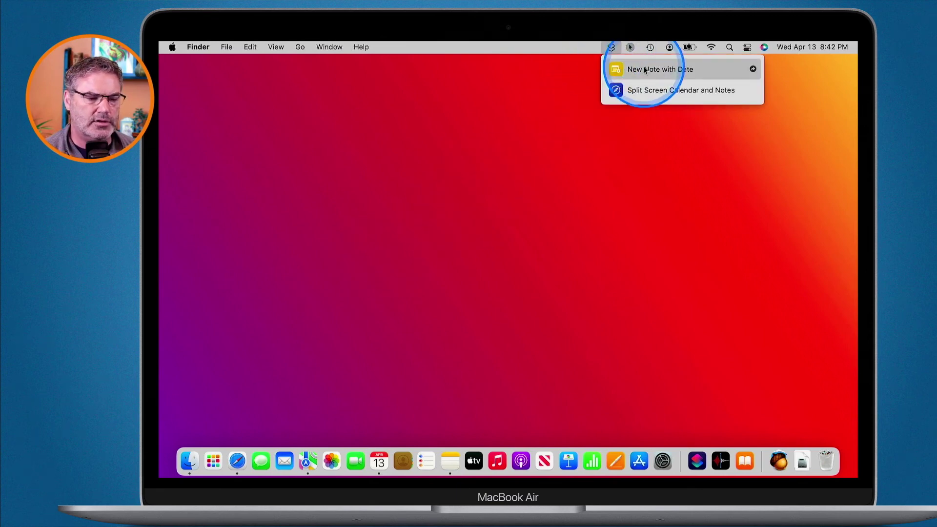
{"action": "left_click", "coordinate": [645, 70]}
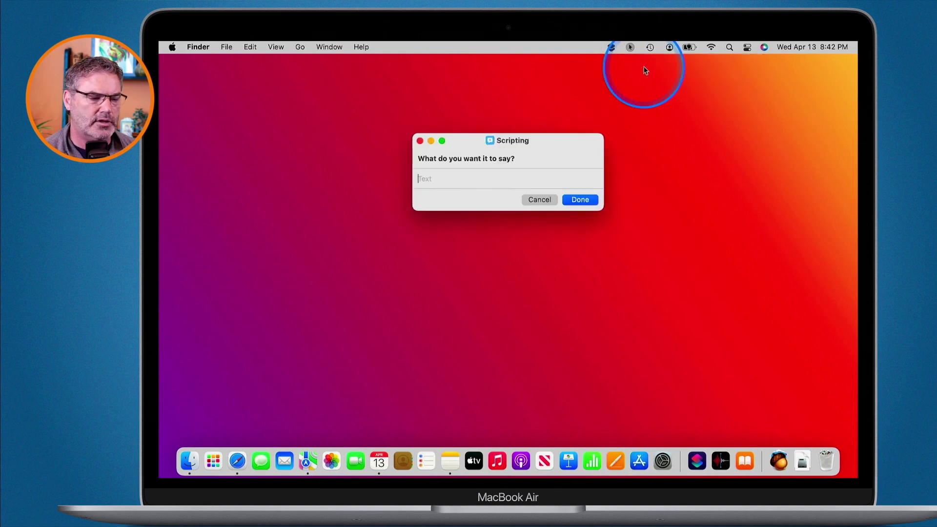
{"action": "type", "text": "tes"}
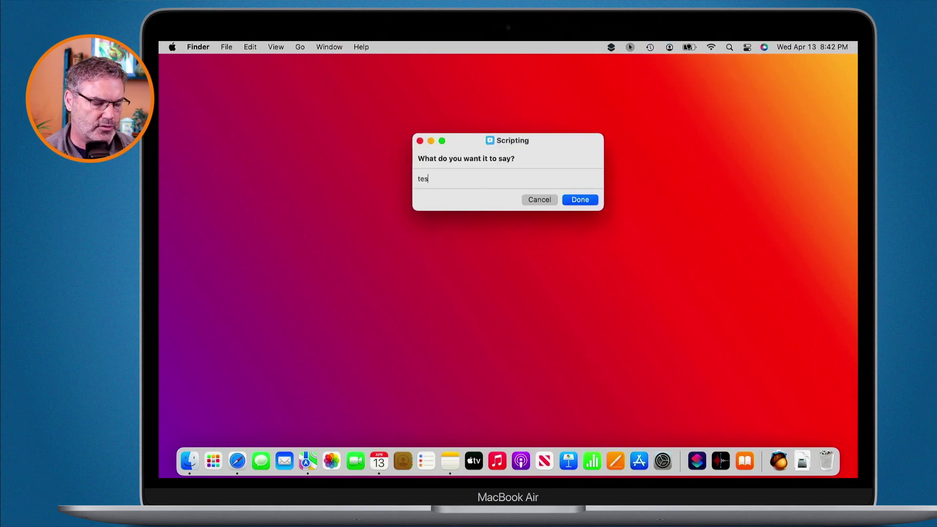
{"action": "type", "text": "t 6"}
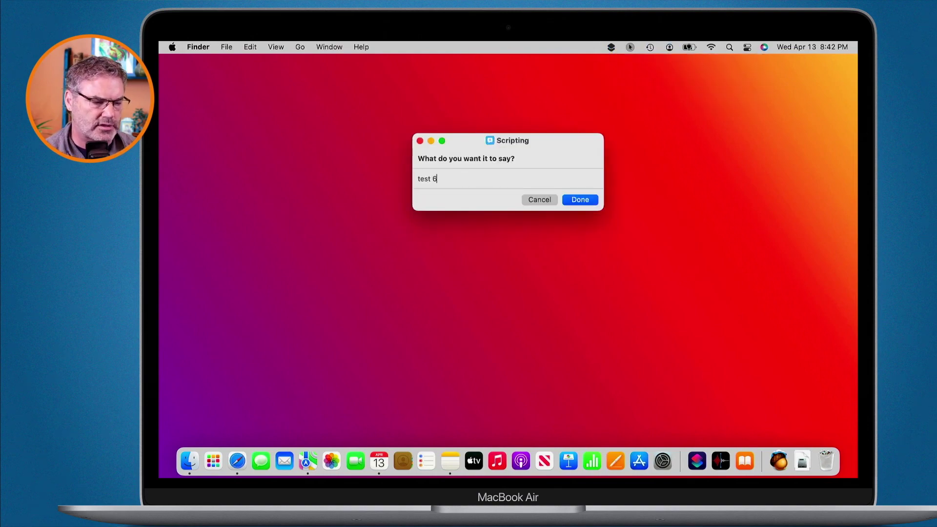
{"action": "left_click", "coordinate": [579, 200]}
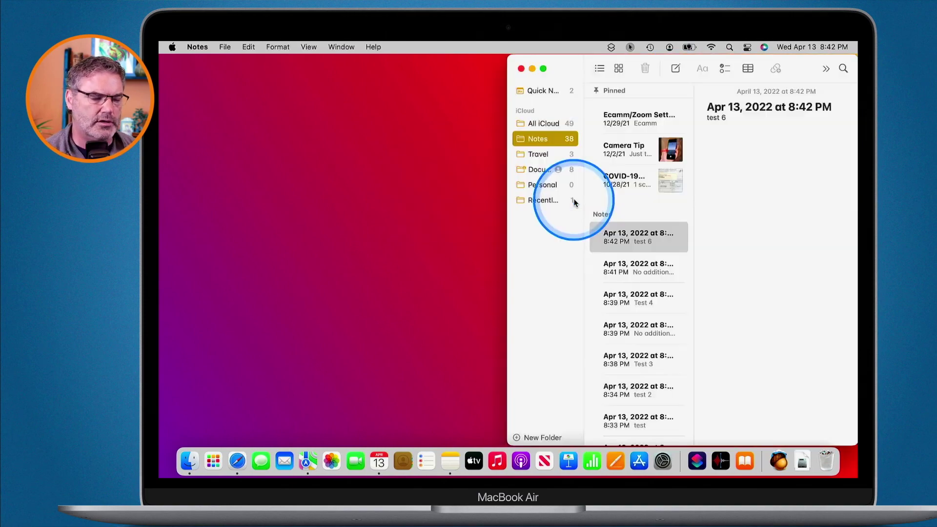